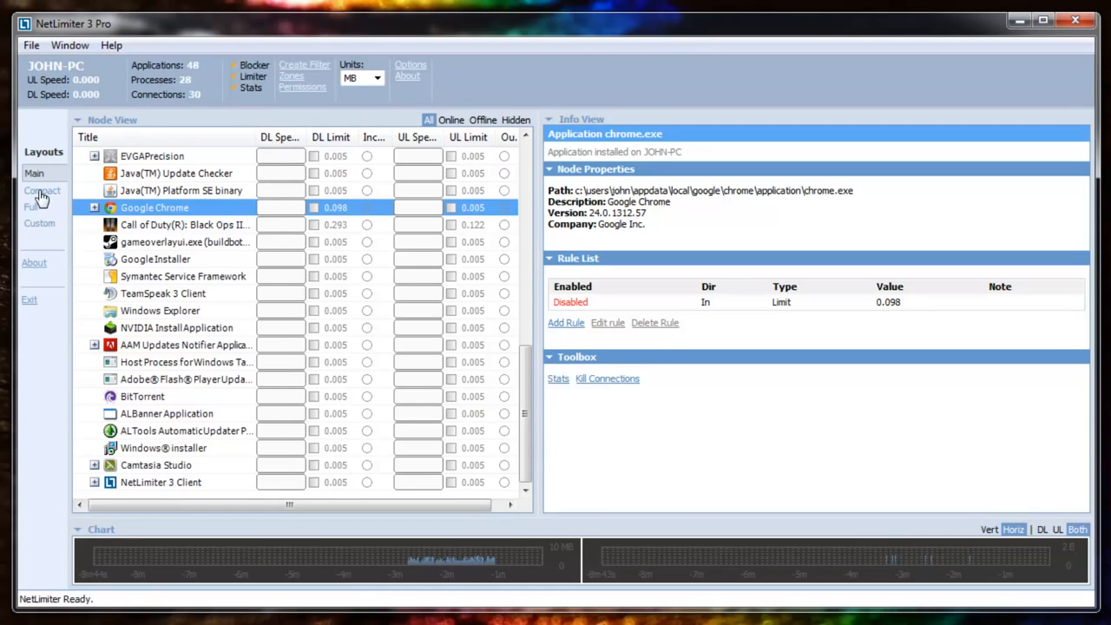
Preview the Compact and Full window layouts and return to the Main layout
left_click(40, 192)
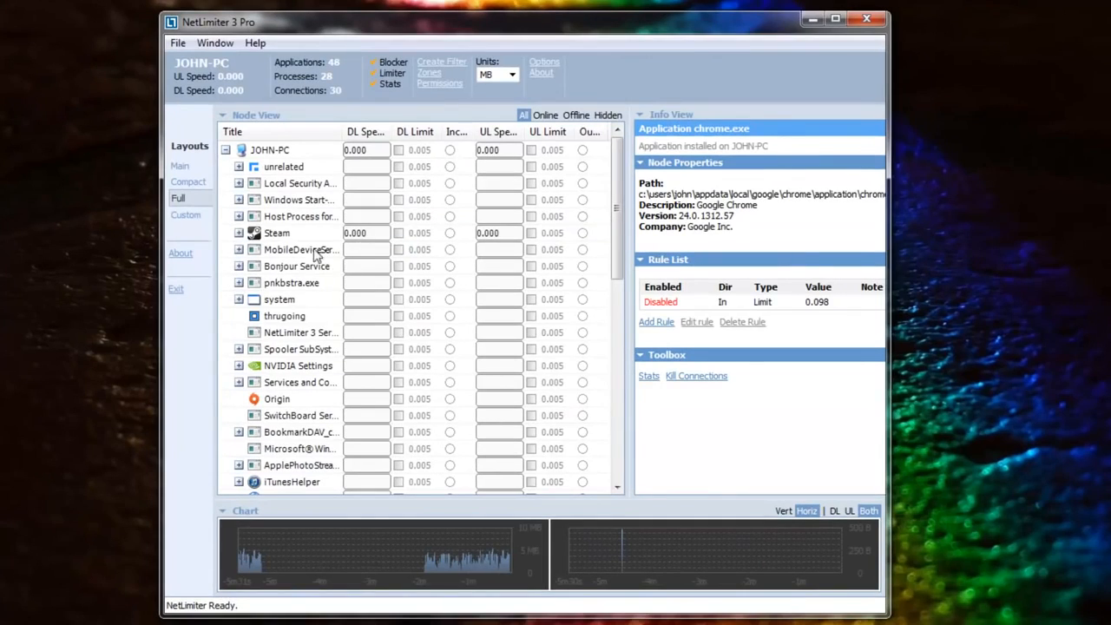
left_click(182, 166)
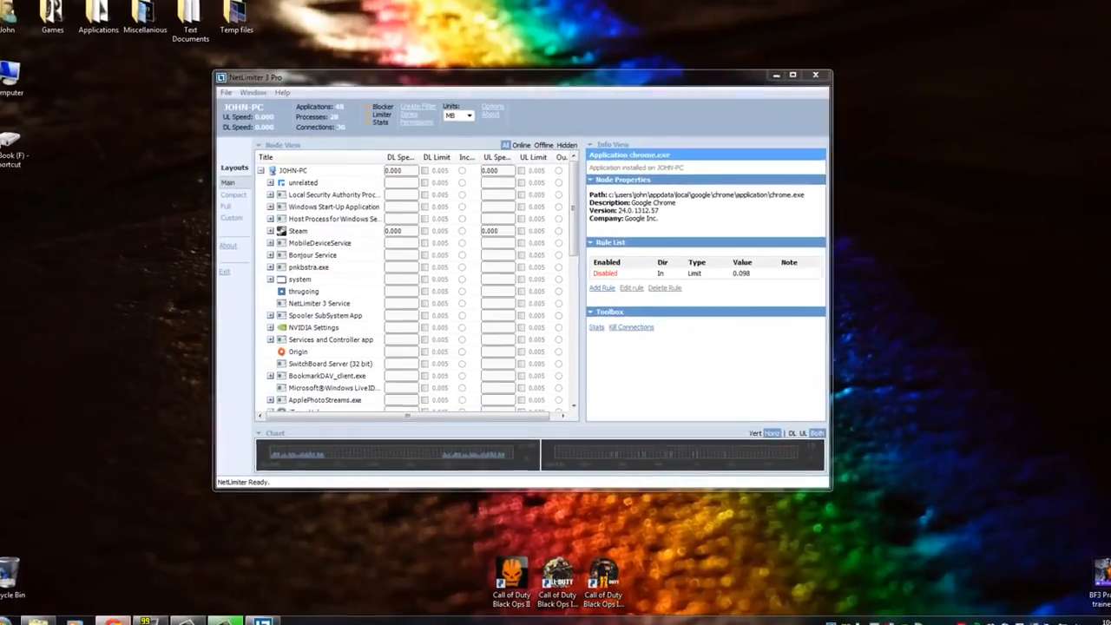
left_click(132, 612)
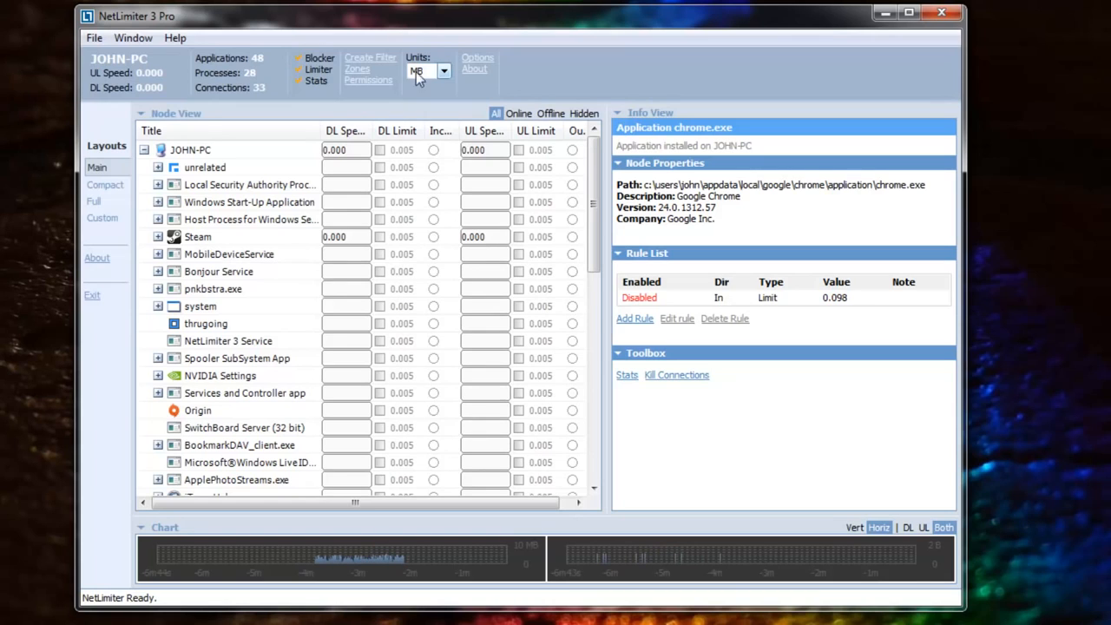
Set the display units for speeds and limits to kB
left_click(444, 73)
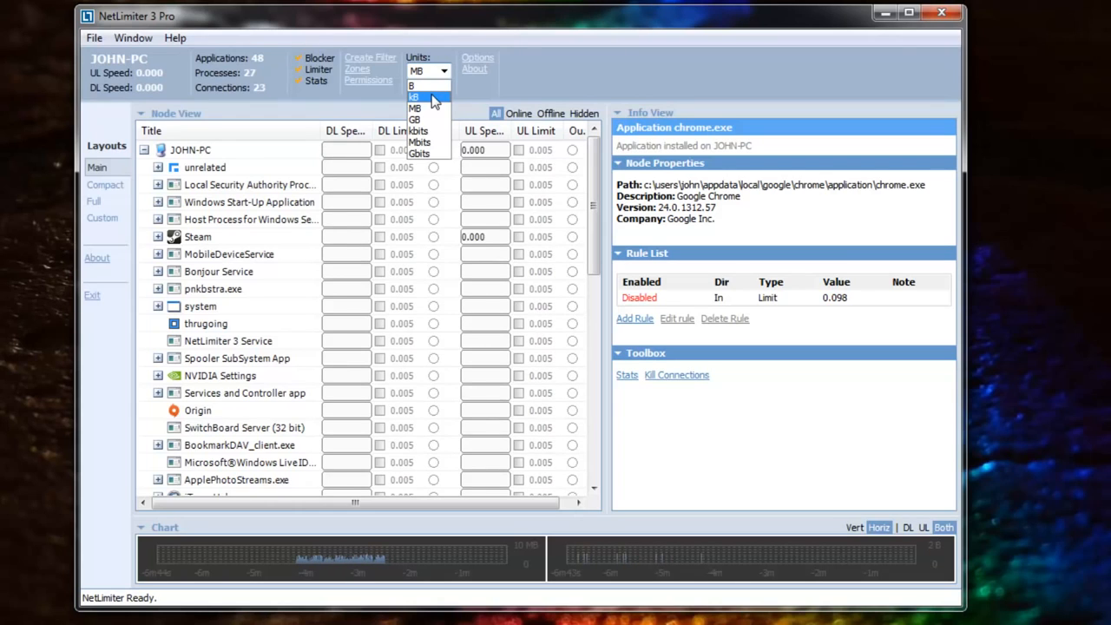
left_click(434, 97)
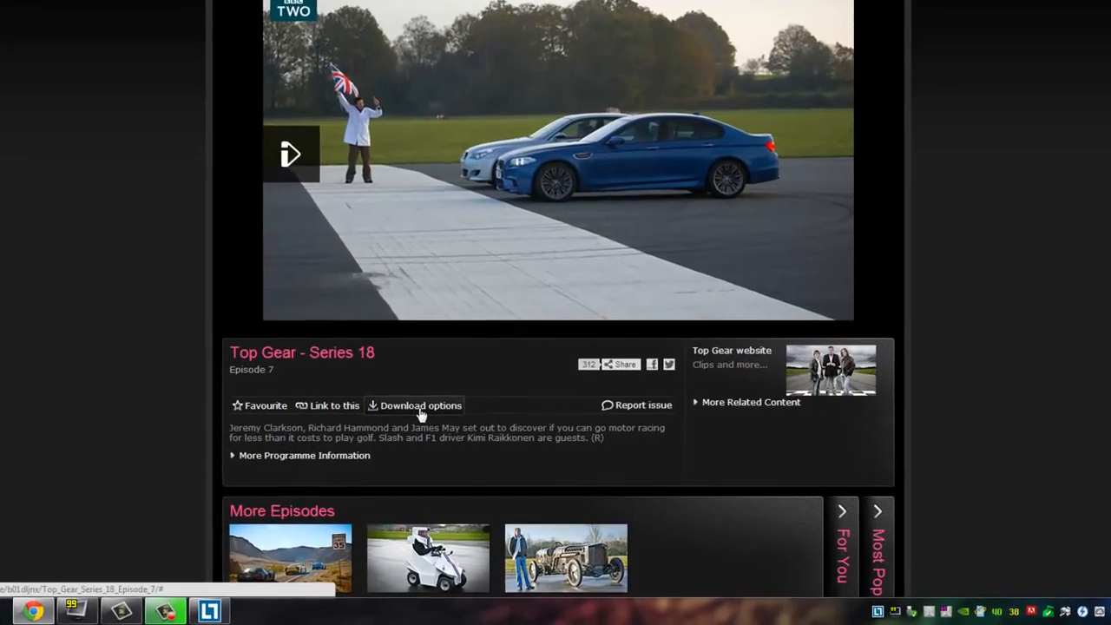
Download Top Gear Series 18 Episode 7 from BBC iPlayer in the Windows Media Player version
left_click(421, 412)
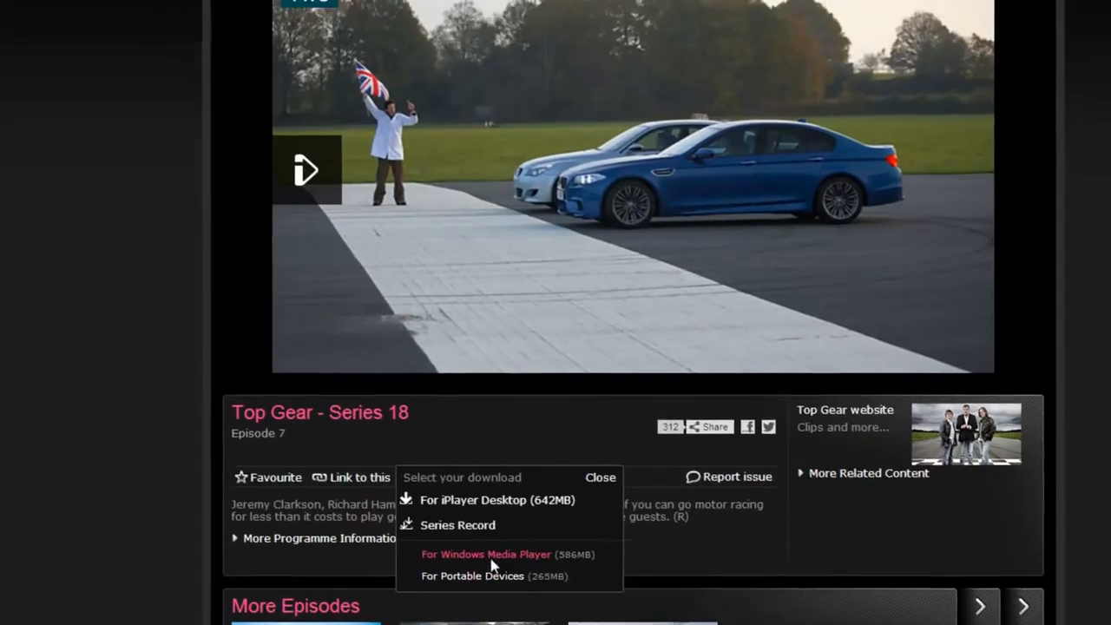
left_click(582, 408)
left_click(433, 359)
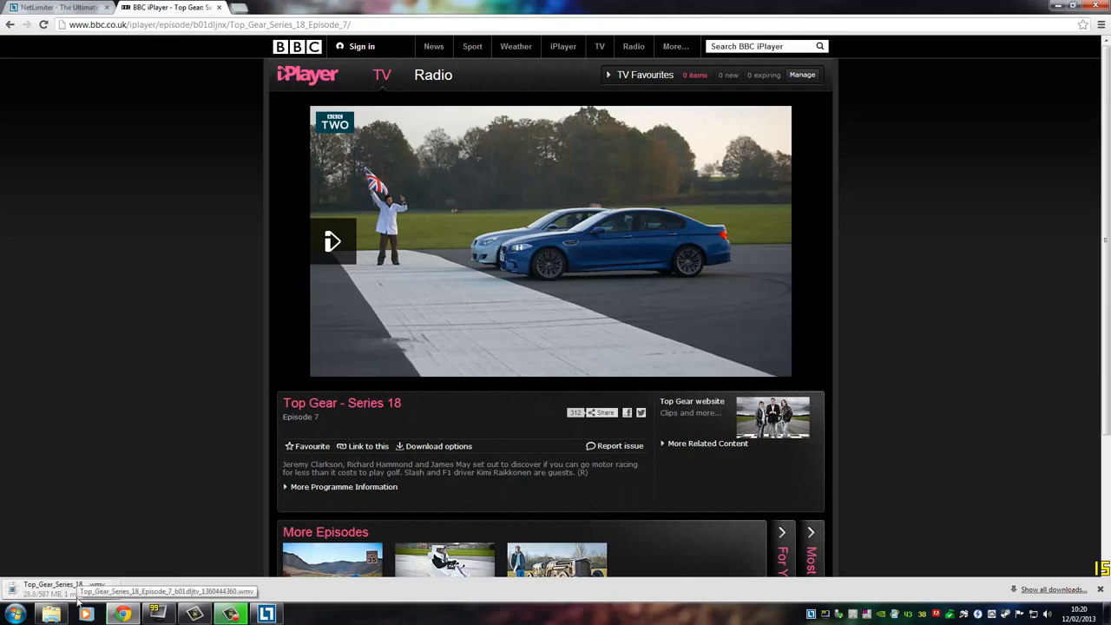
Switch to NetLimiter and enable the 100 kB download limit for Google Chrome
left_click(266, 614)
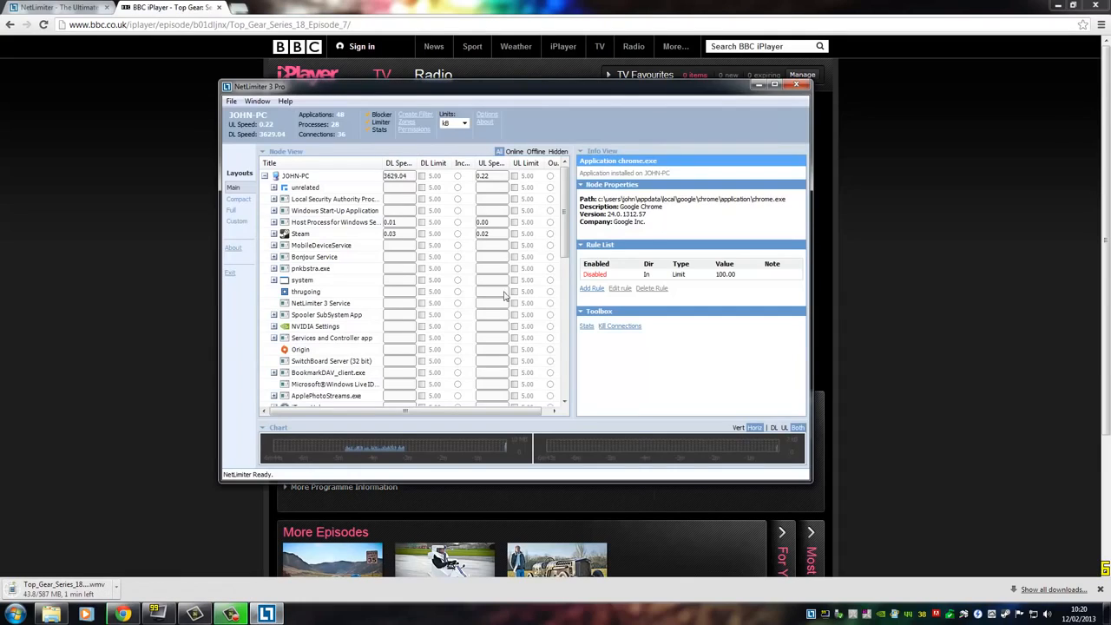
left_click_drag(565, 229, 567, 334)
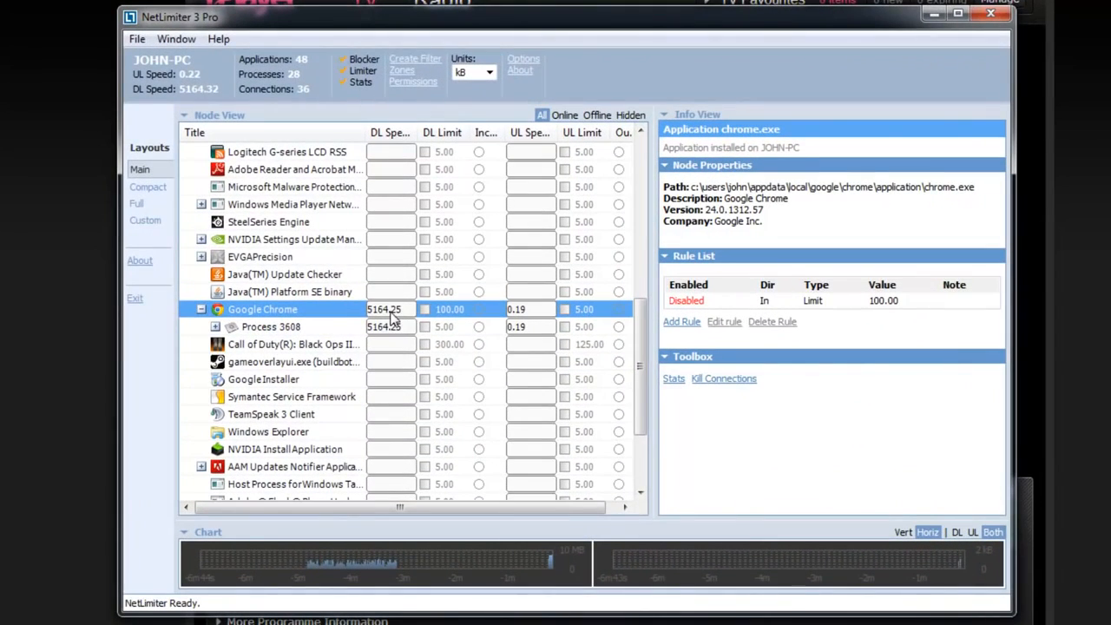
left_click(445, 310)
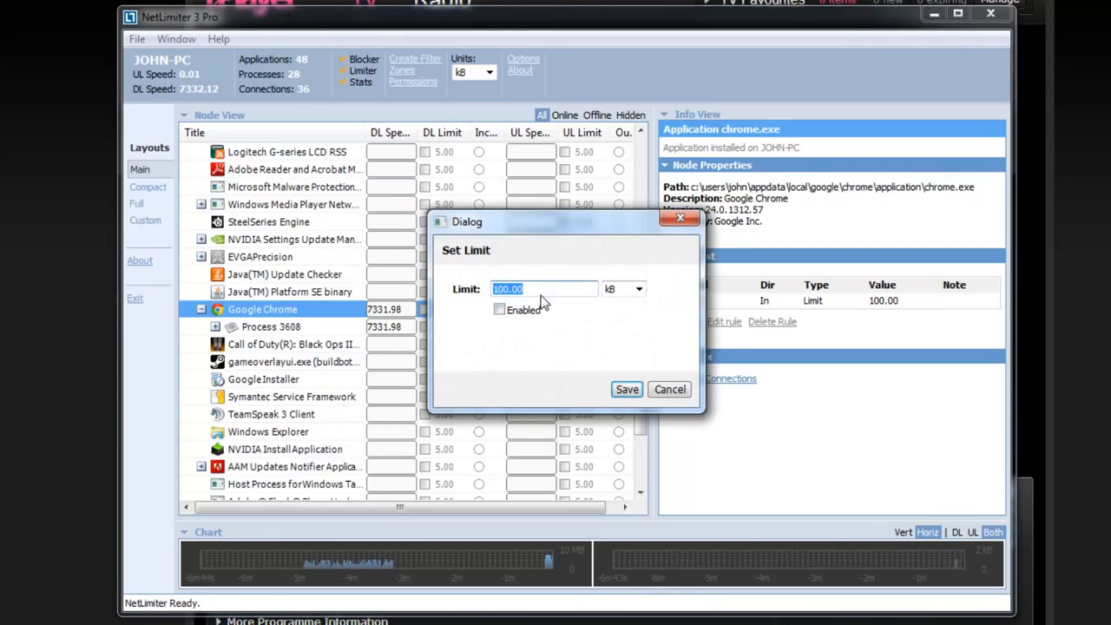
left_click(513, 313)
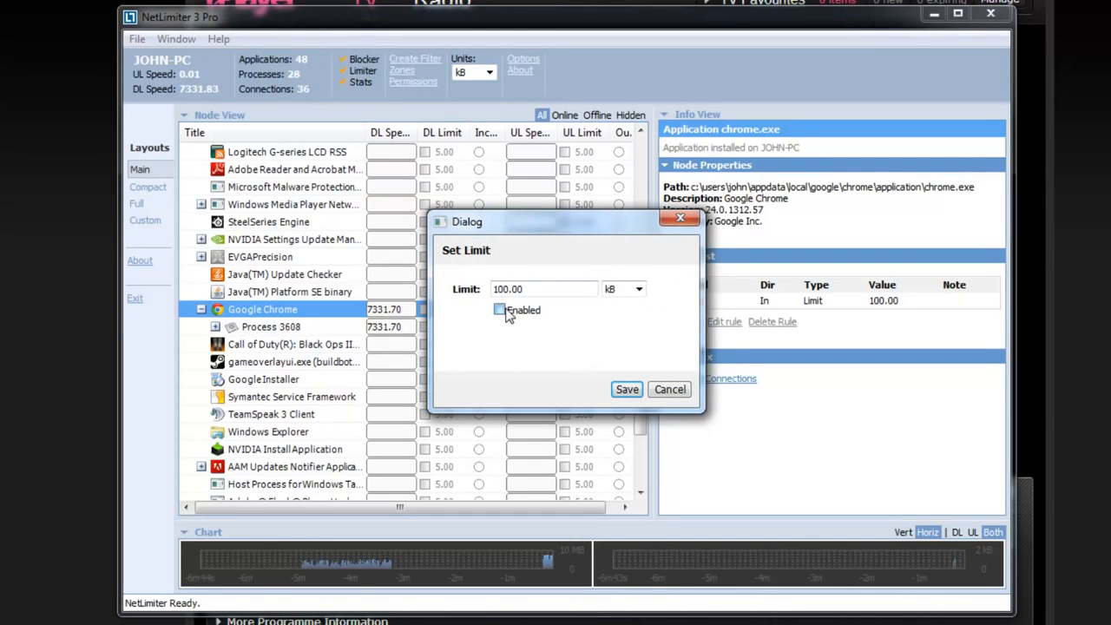
left_click(627, 390)
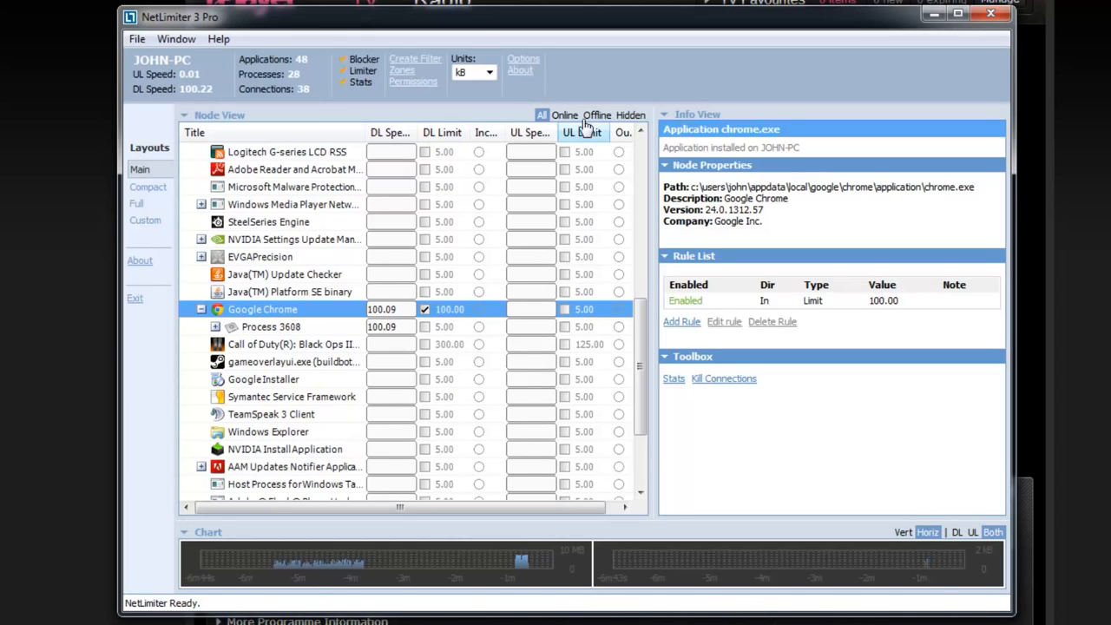
Look at Google Chrome's upload limit settings and leave them without saving
left_click(590, 314)
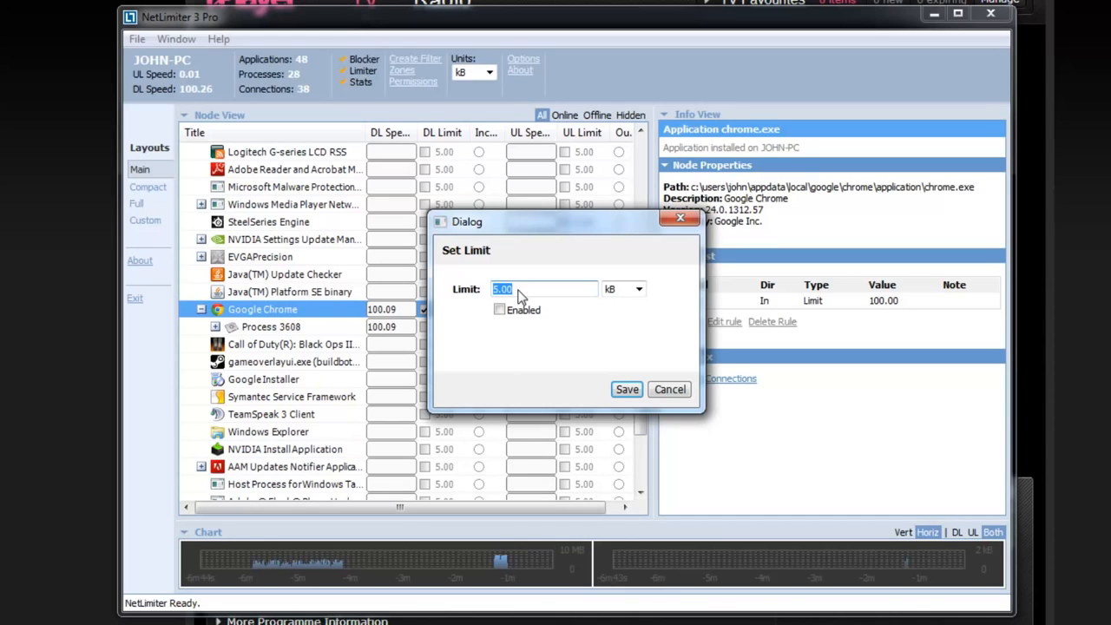
left_click(666, 396)
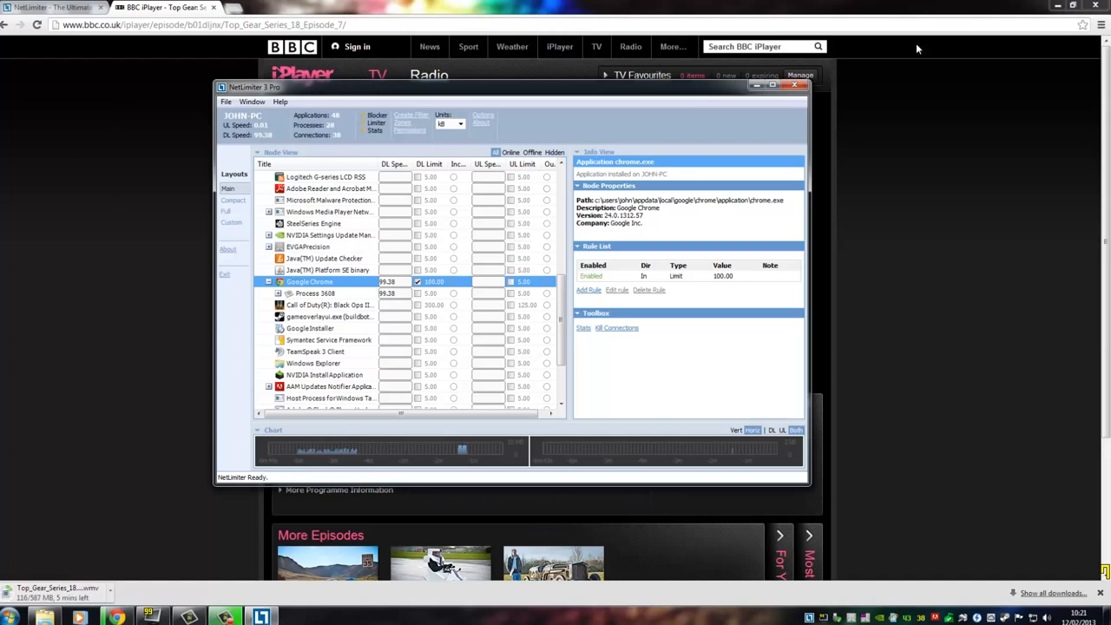
Check the Top Gear download's speed on Chrome's downloads page, return to the NetLimiter site tab and minimise the browser
left_click(239, 9)
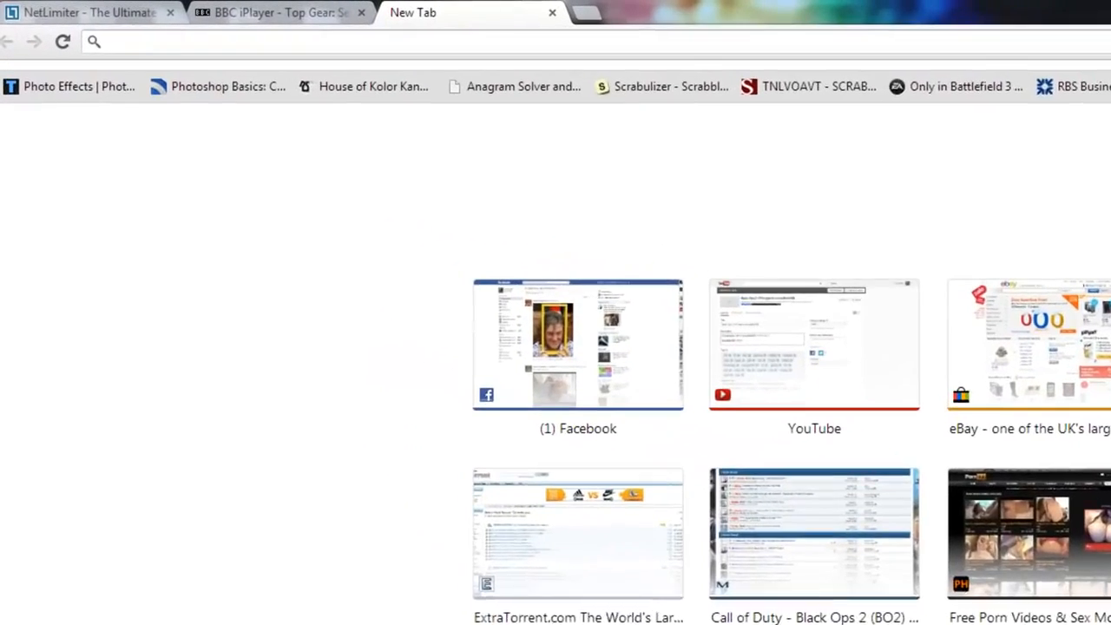
key("ctrl+j")
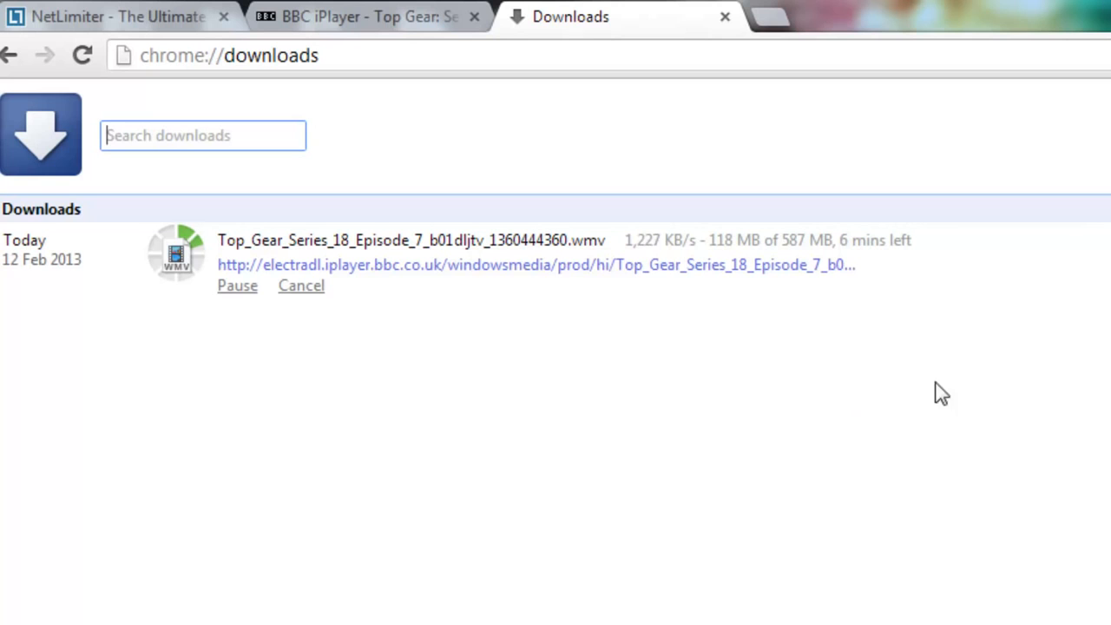
left_click(404, 11)
left_click(104, 16)
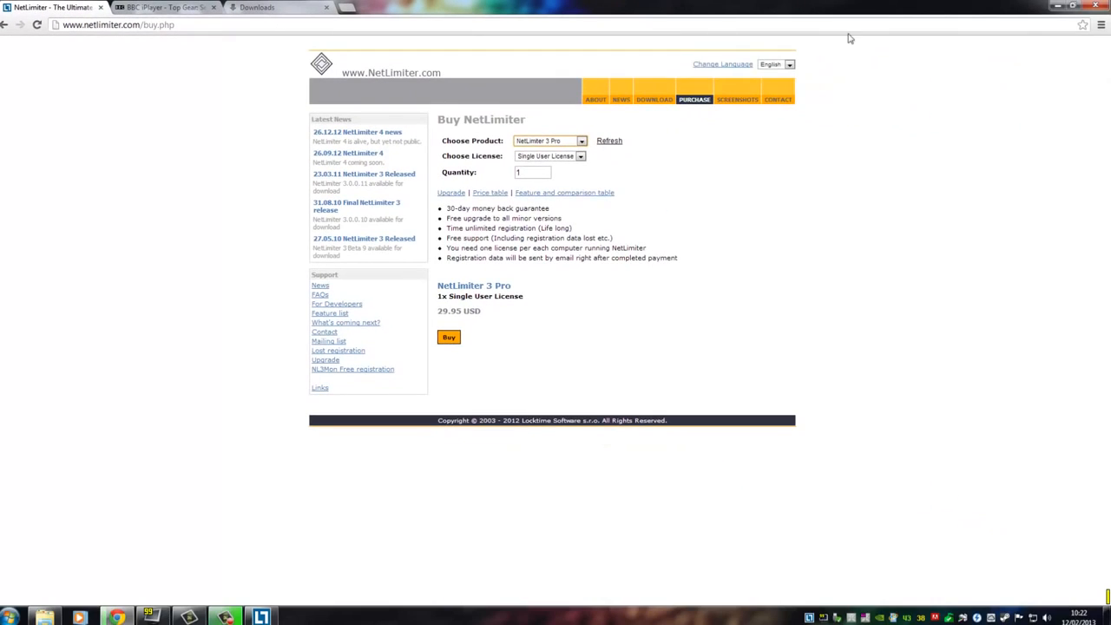
left_click(1059, 6)
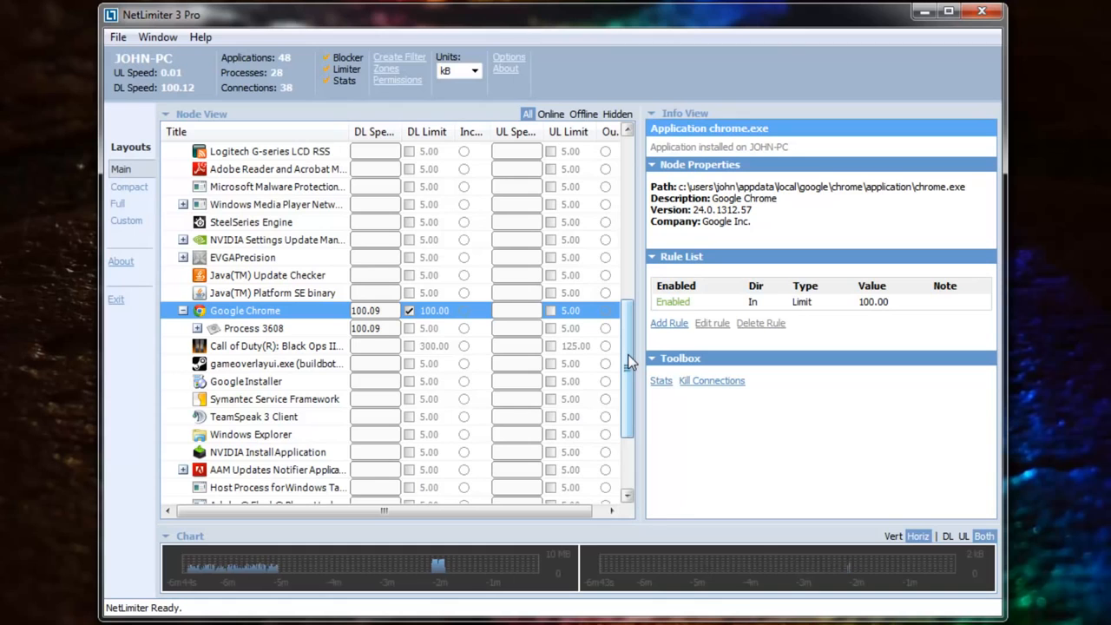
View the properties and rule lists of the unrelated node and of the computer's top-level node
left_click_drag(629, 355, 602, 173)
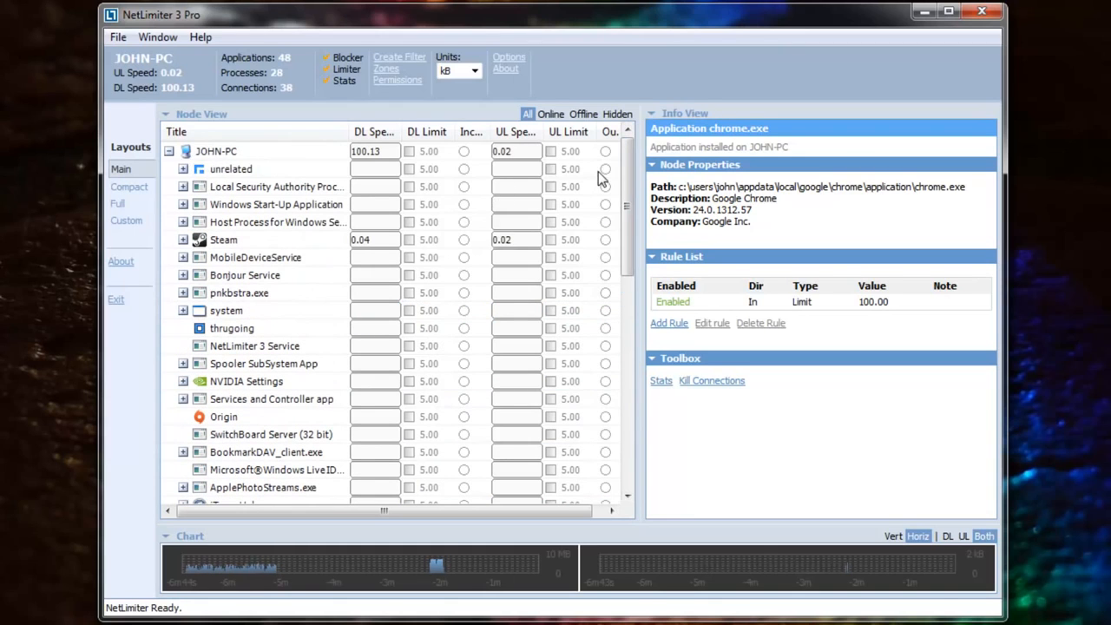
left_click(605, 170)
left_click(670, 394)
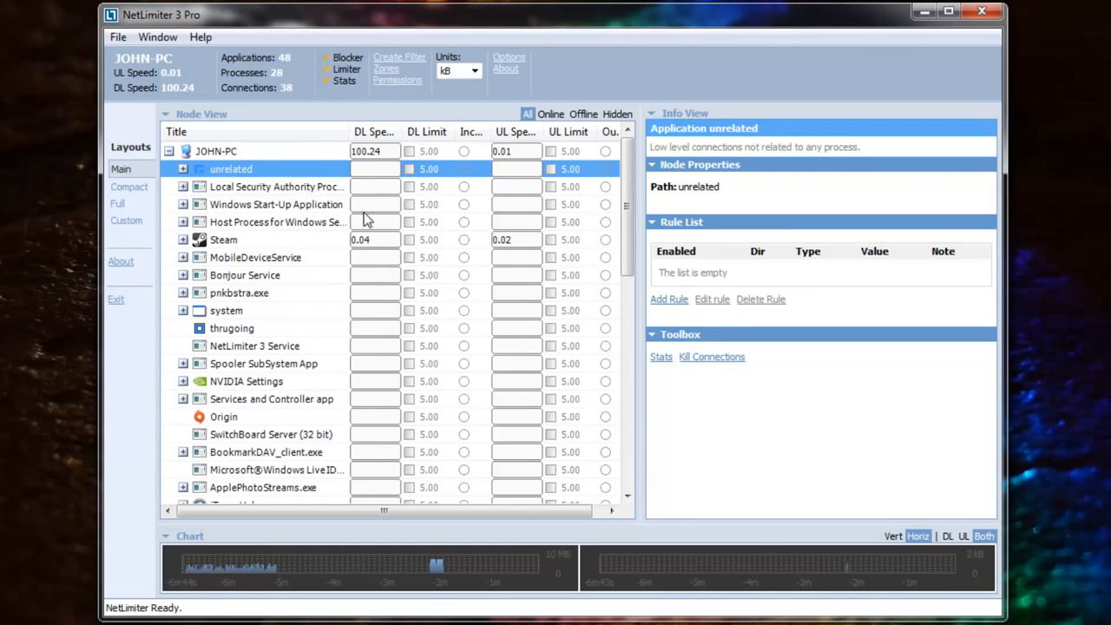
left_click(283, 150)
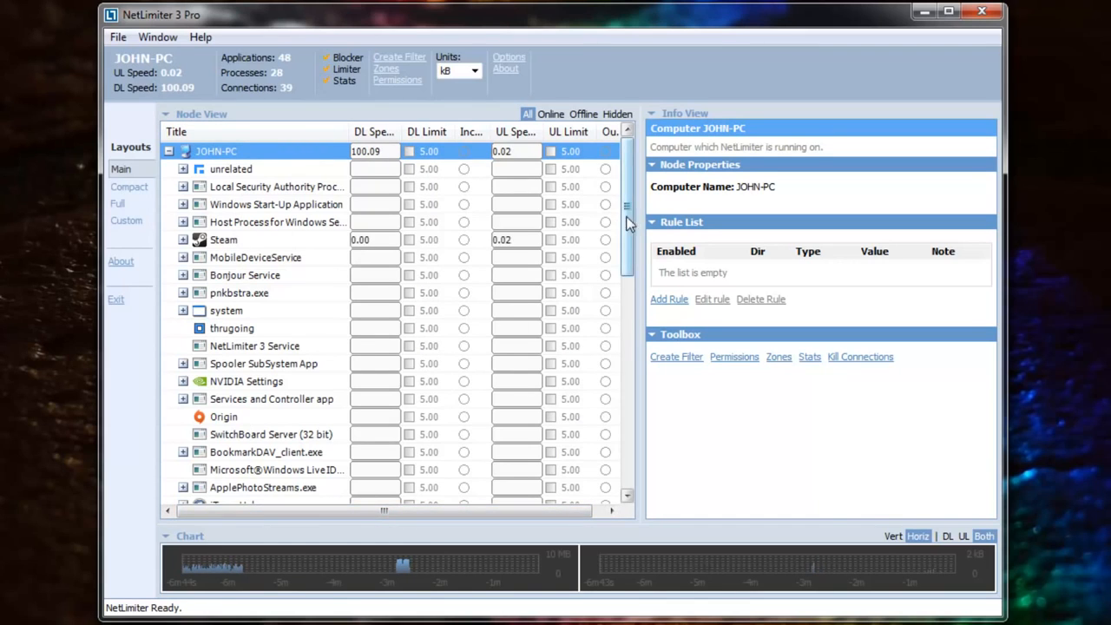
Disable Google Chrome's download limit and check the Top Gear download's speed in the browser
left_click_drag(629, 222, 646, 401)
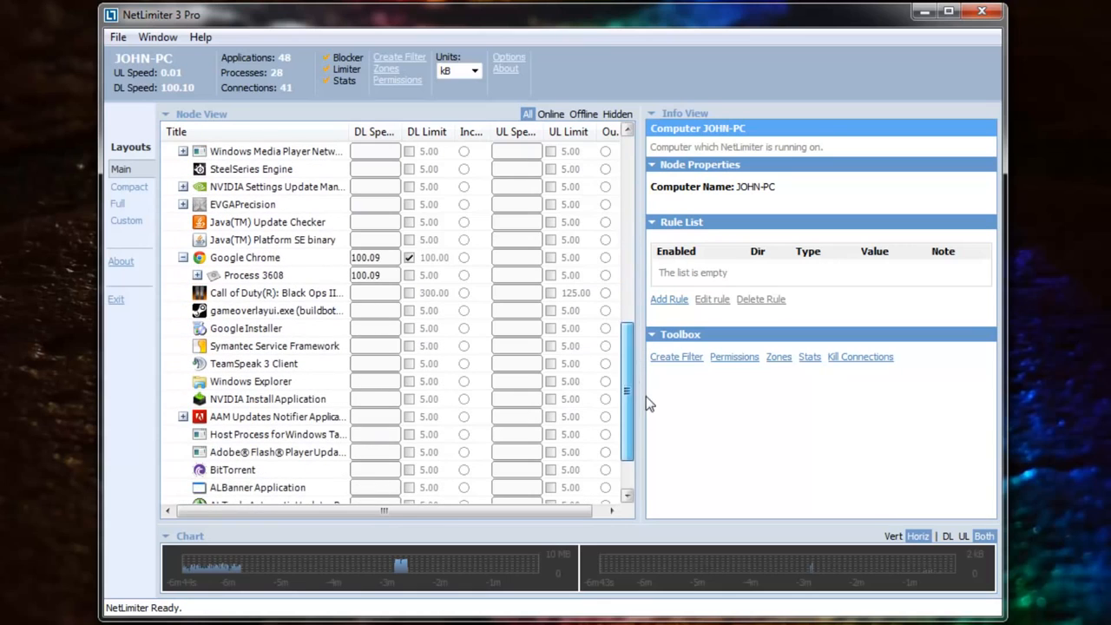
left_click(408, 258)
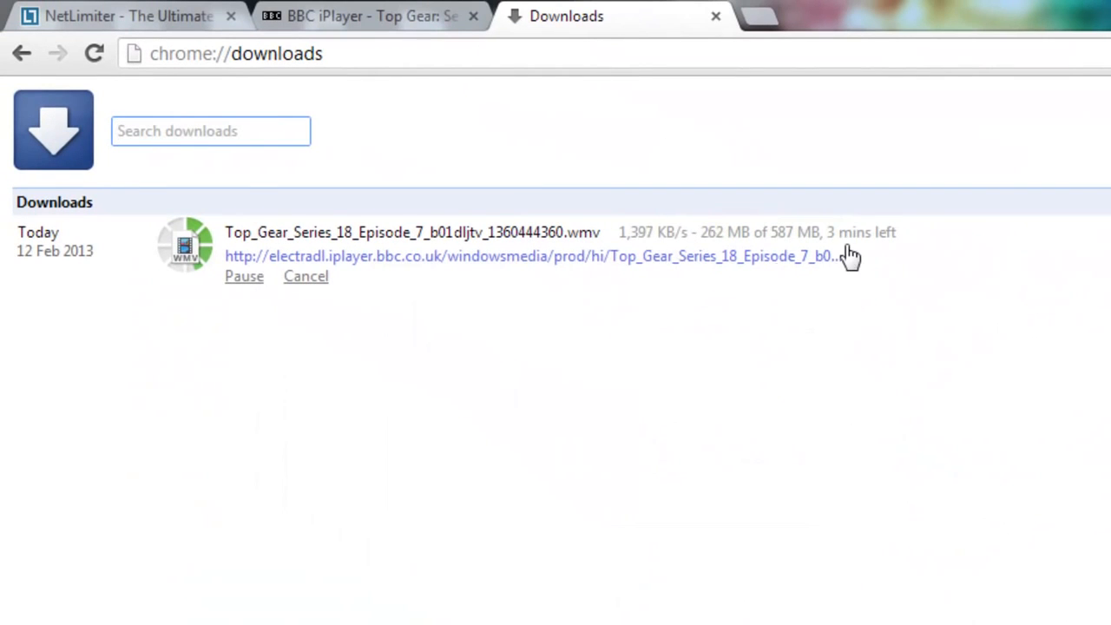
left_click(99, 11)
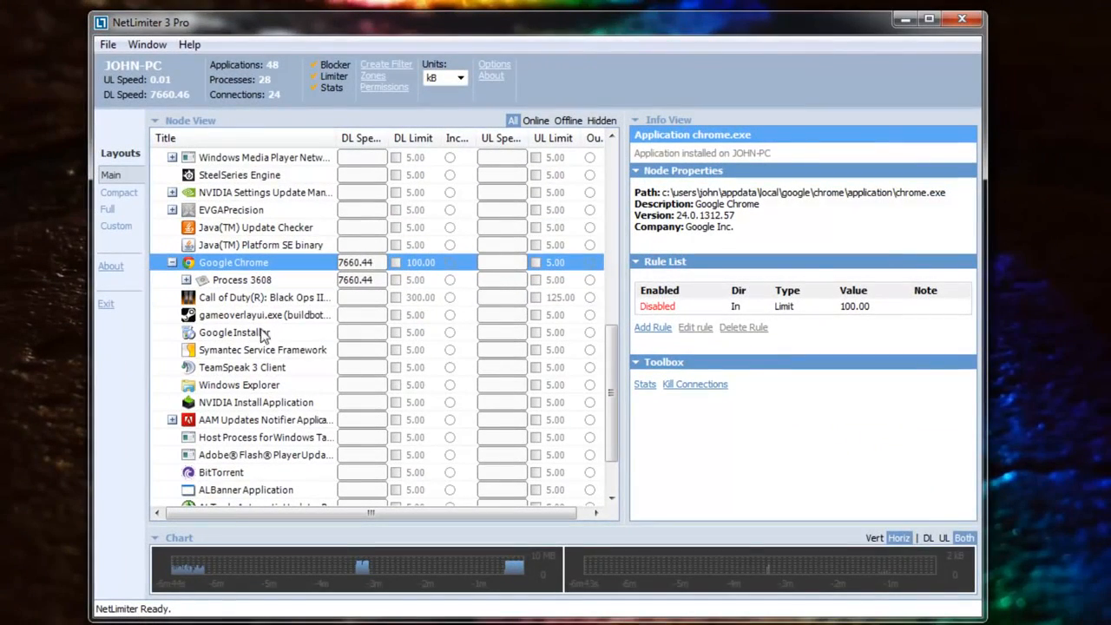
Select Call of Duty: Black Ops II, display its limits in MB and return the units to kB
left_click(313, 298)
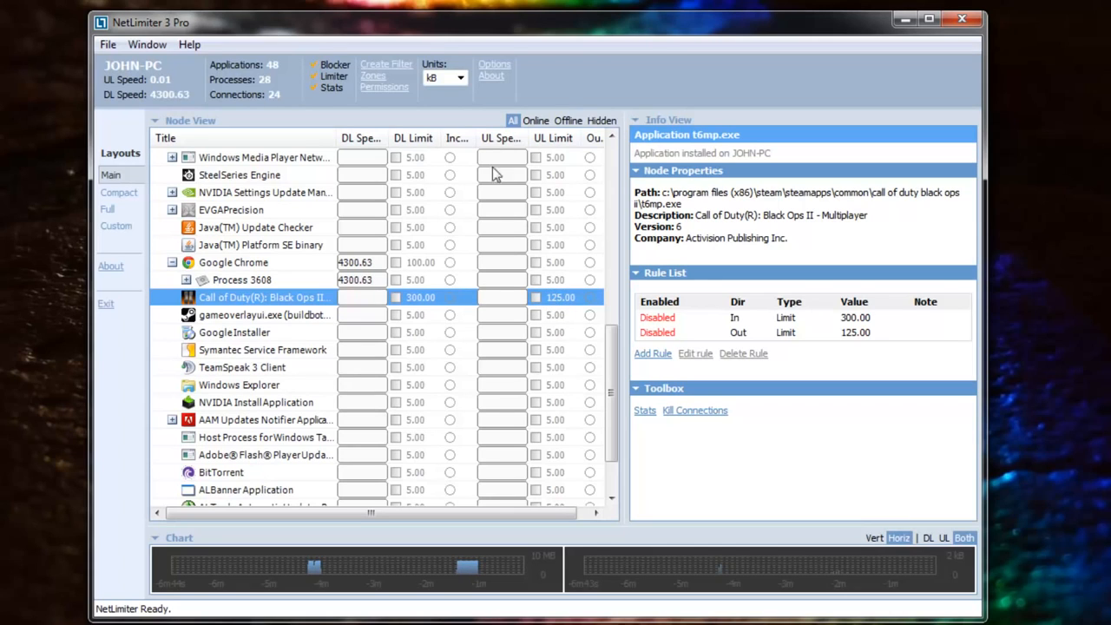
left_click(461, 78)
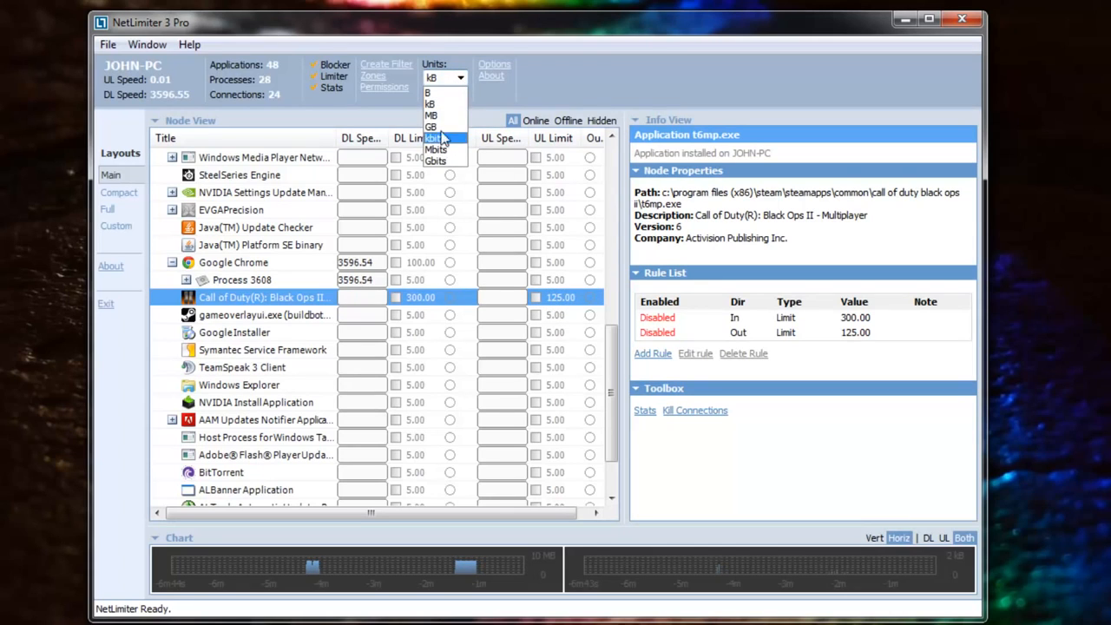
left_click(442, 115)
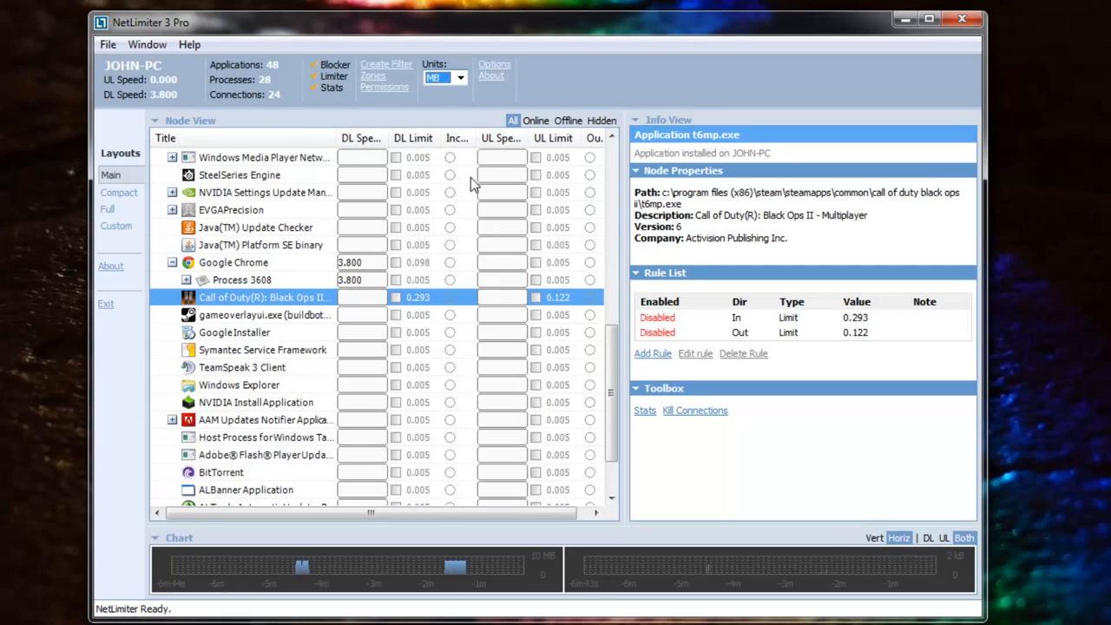
left_click(461, 77)
left_click(456, 104)
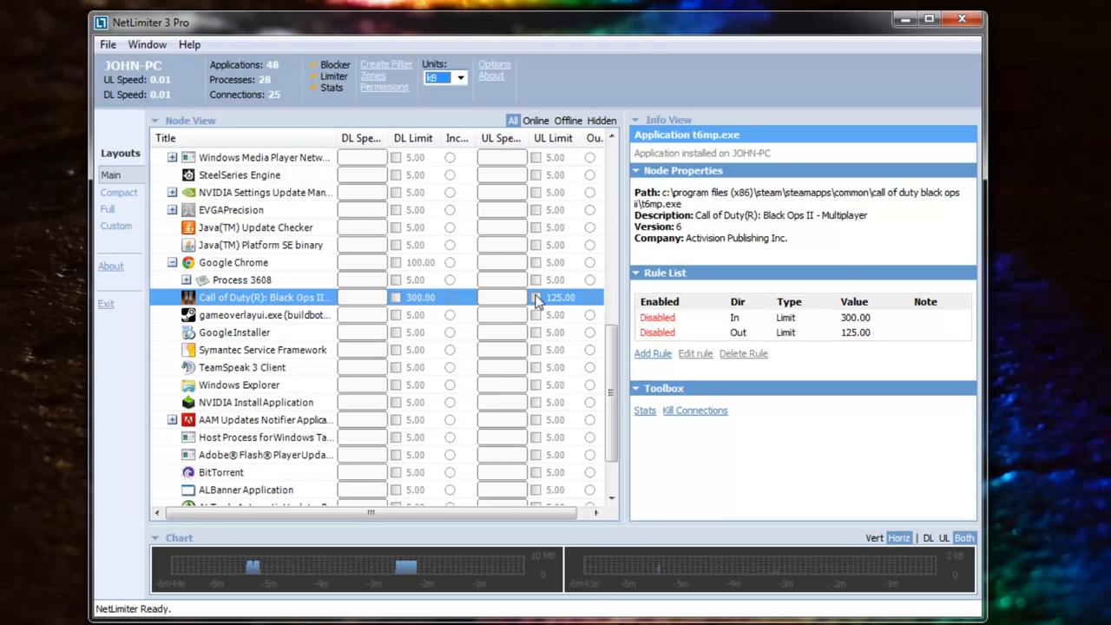
Enable the 125 kB upload limit and the 300 kB download limit for Call of Duty: Black Ops II
left_click(536, 298)
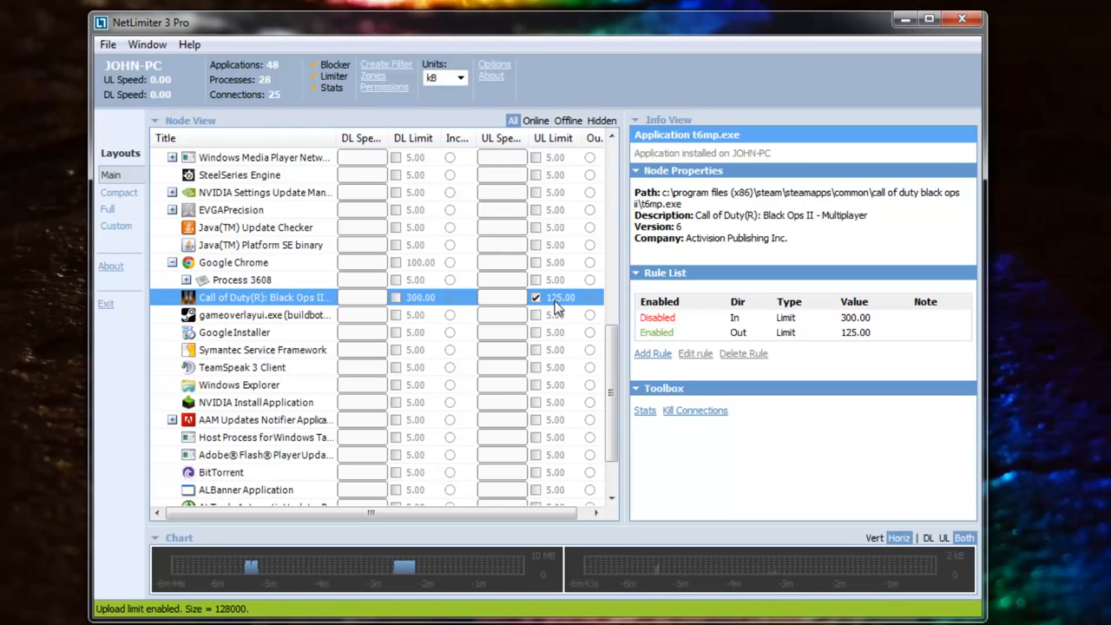
left_click(396, 298)
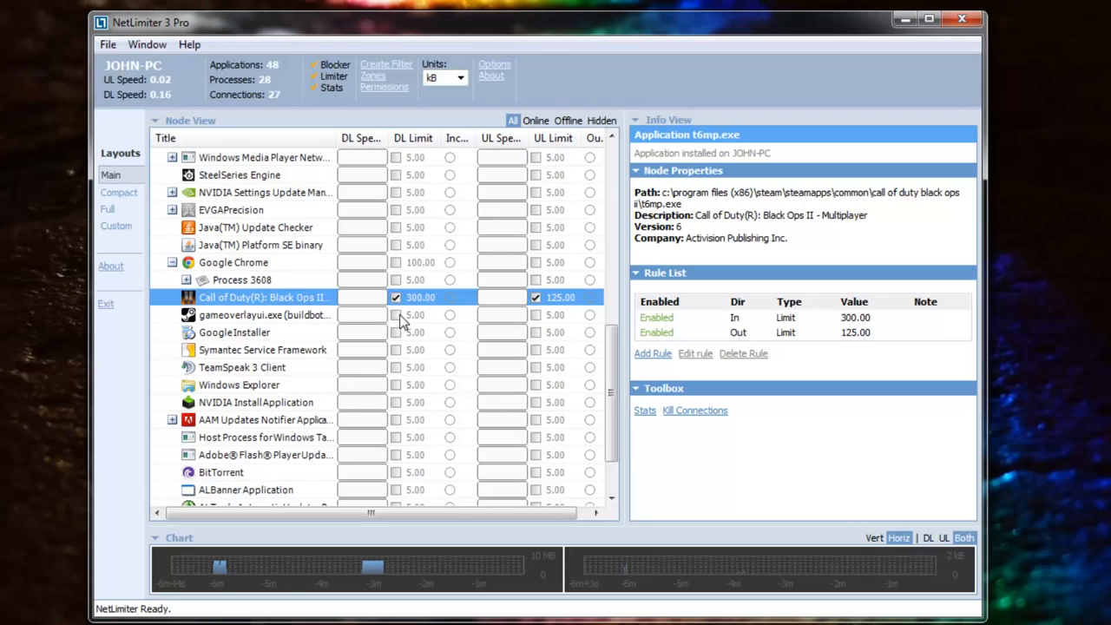
Toggle the upload limit of Call of Duty: Black Ops II and switch off both its upload and download limits
left_click(536, 297)
left_click(535, 297)
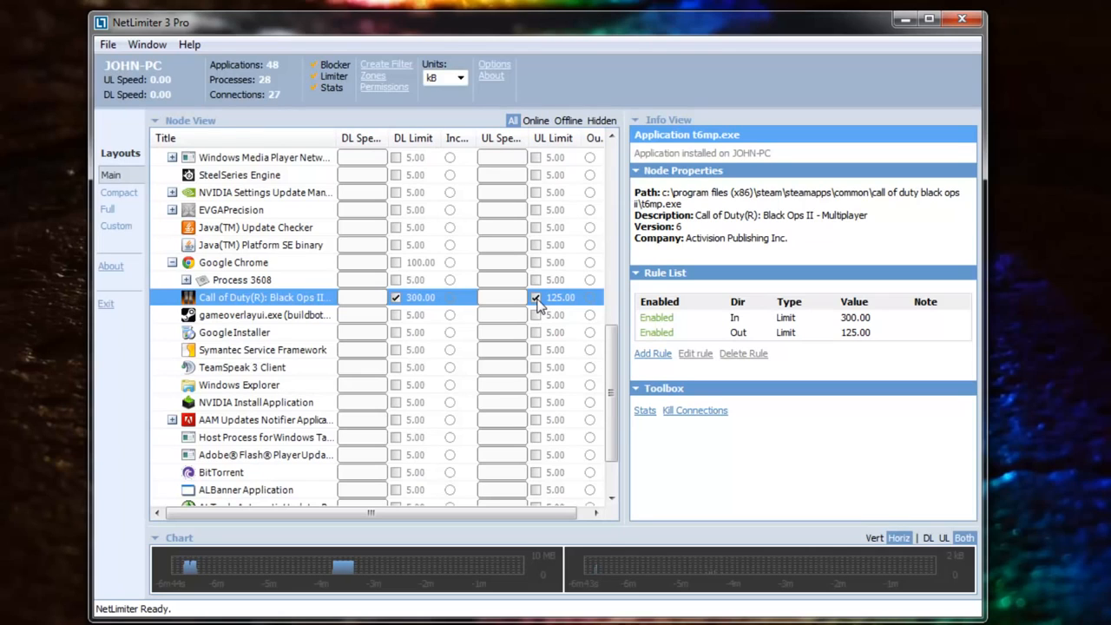
left_click(396, 297)
scroll(499, 360, "up", 10)
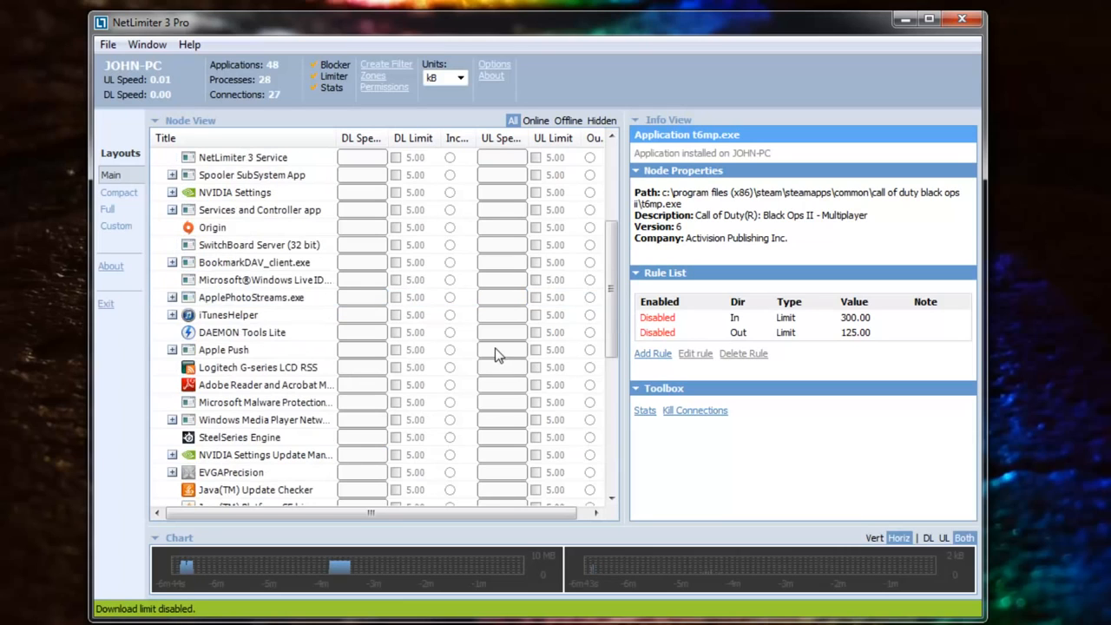